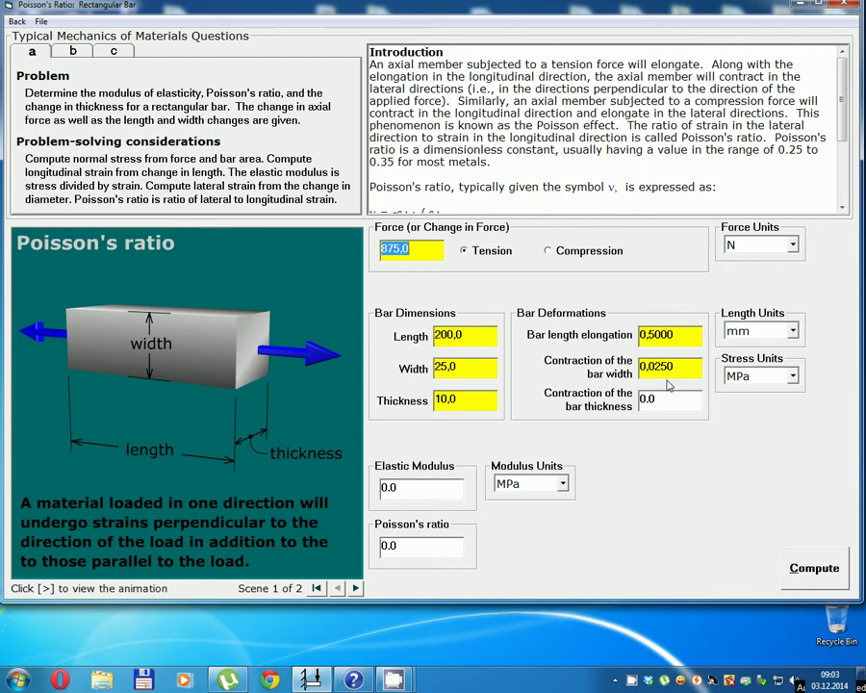
- Compute the bar's results with the existing inputs, and again with the tension force set to 1250 N
left_click(791, 563)
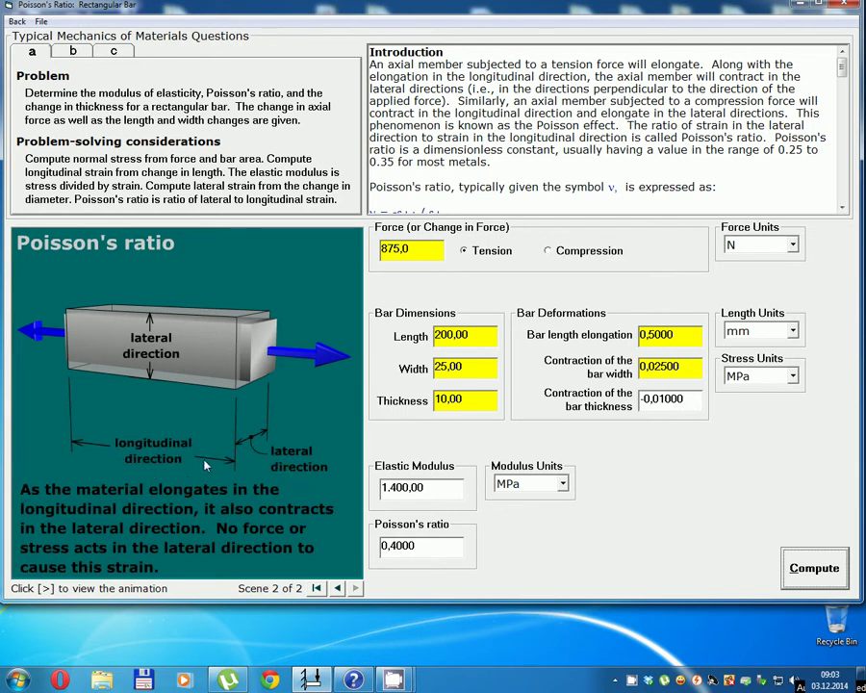
left_click(416, 249)
double_click(416, 249)
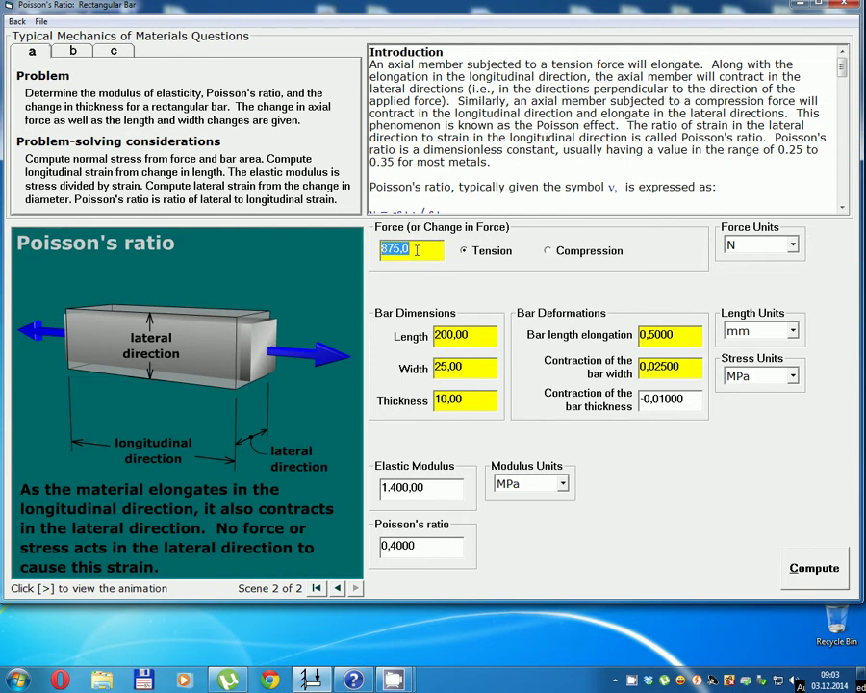
type("1250")
left_click(819, 571)
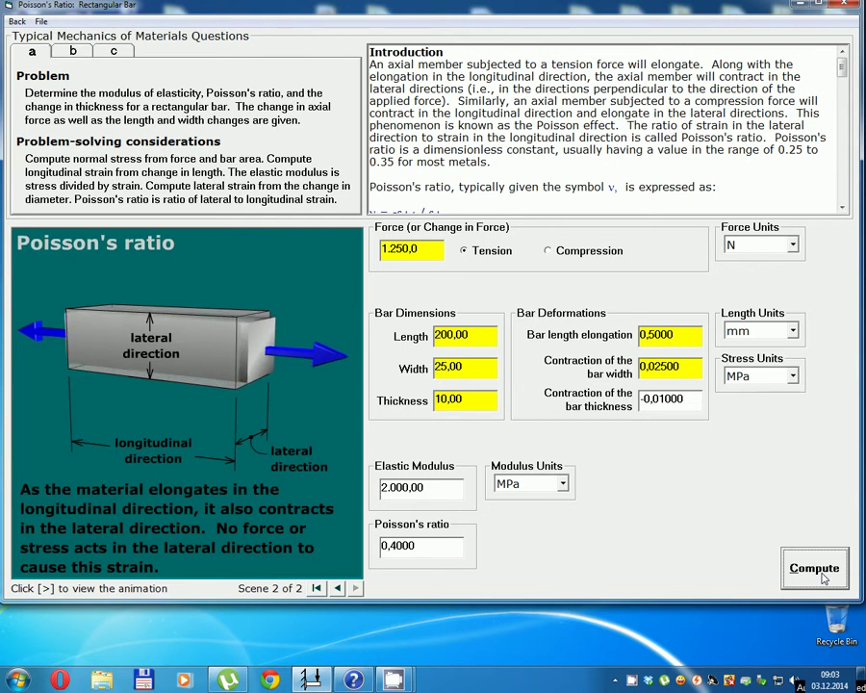
- Set the bar length to 400 mm and recompute the elastic modulus and Poisson's ratio
double_click(487, 337)
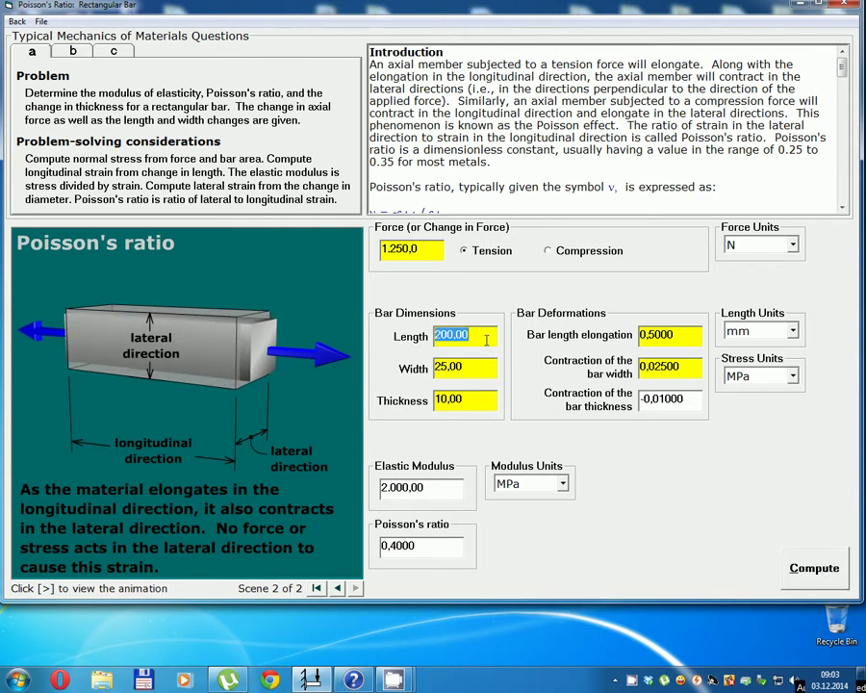
type("400")
left_click(814, 570)
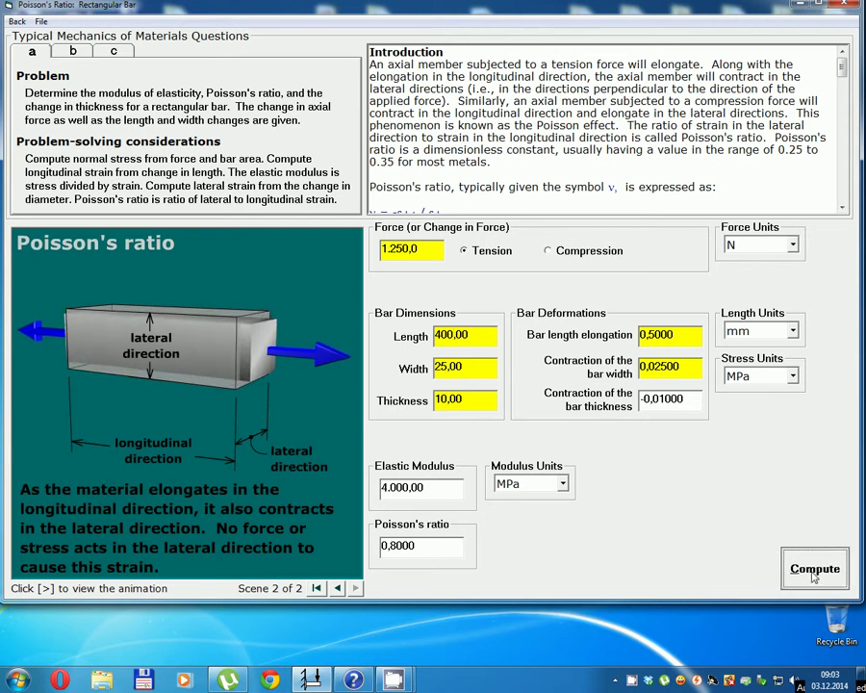
- Set the bar width to 35 mm and the thickness to 25 mm, recomputing the results after each change
double_click(464, 369)
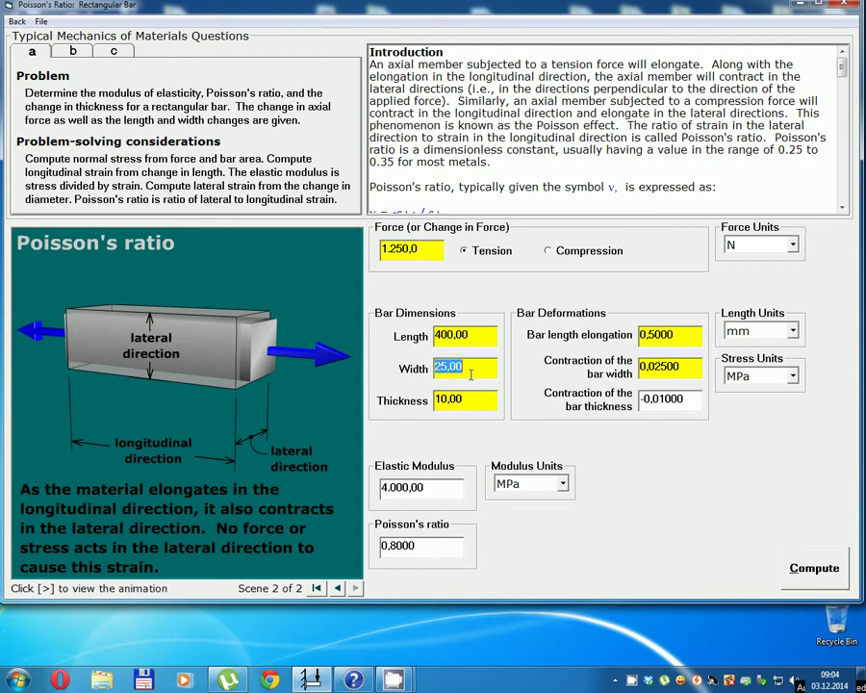
type("35")
left_click(795, 574)
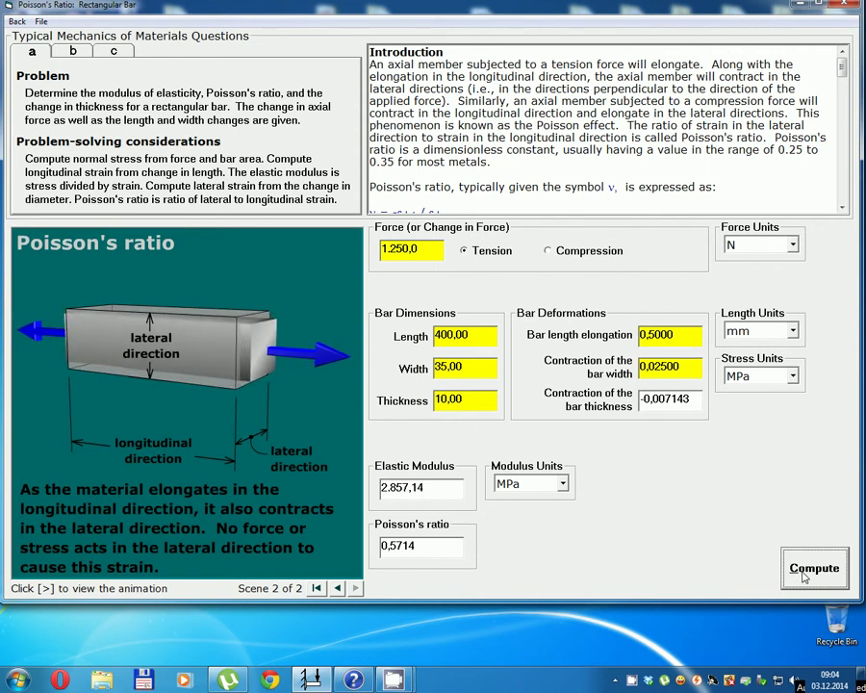
double_click(471, 403)
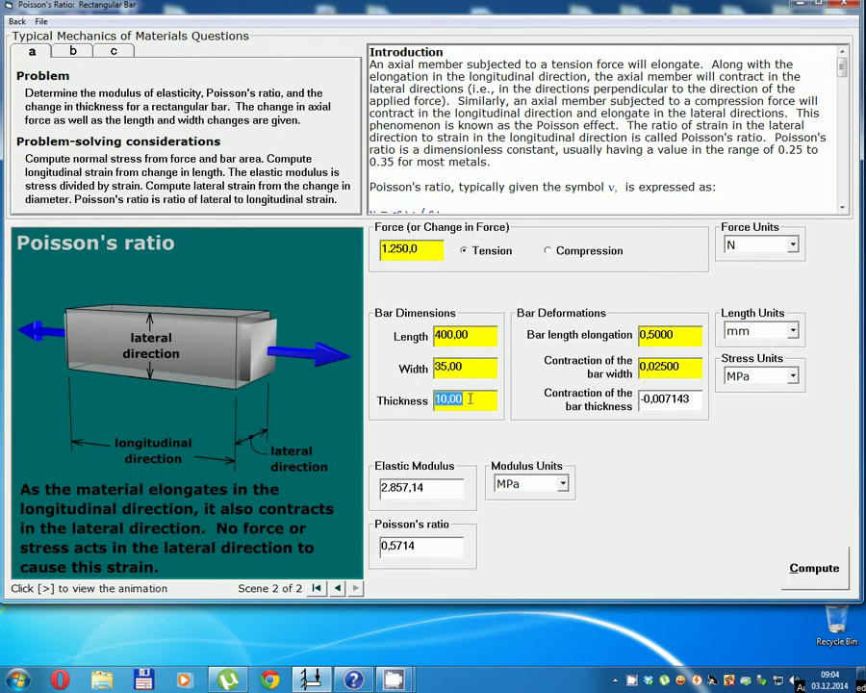
type("25")
left_click(834, 579)
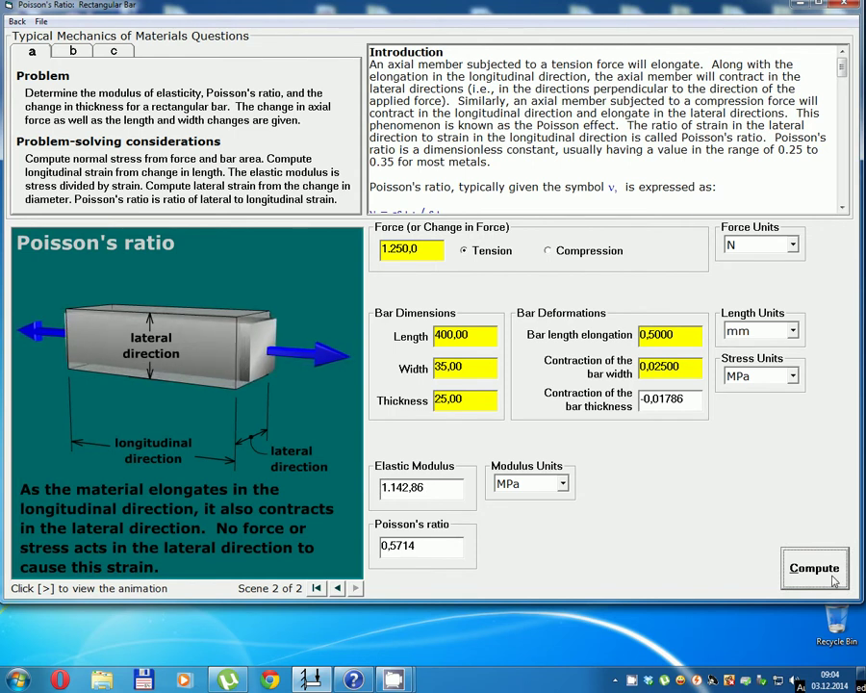
- Set the bar length to 550 mm and the tension force to 2500 N, recomputing the results after each change
double_click(477, 337)
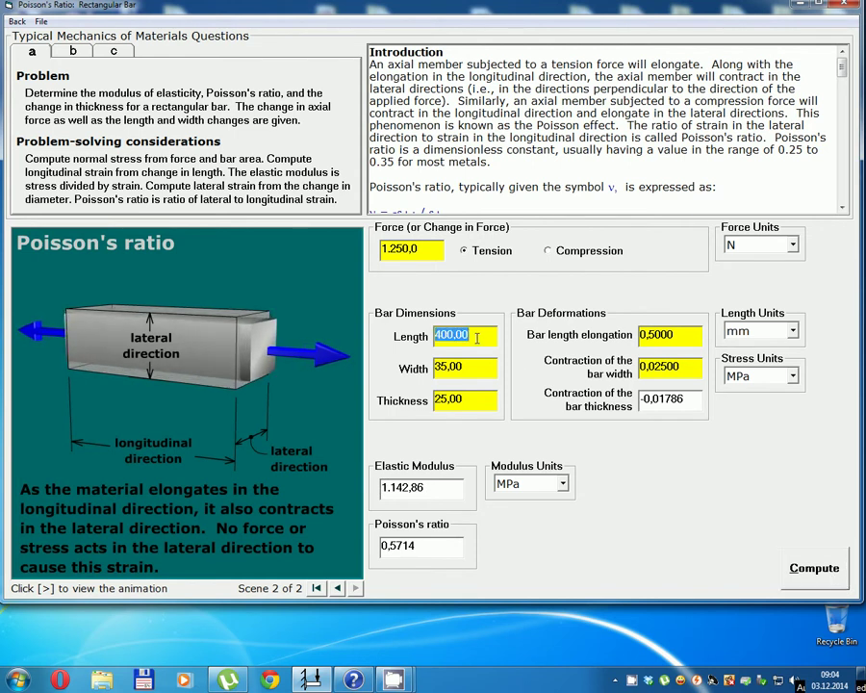
type("550")
left_click(814, 573)
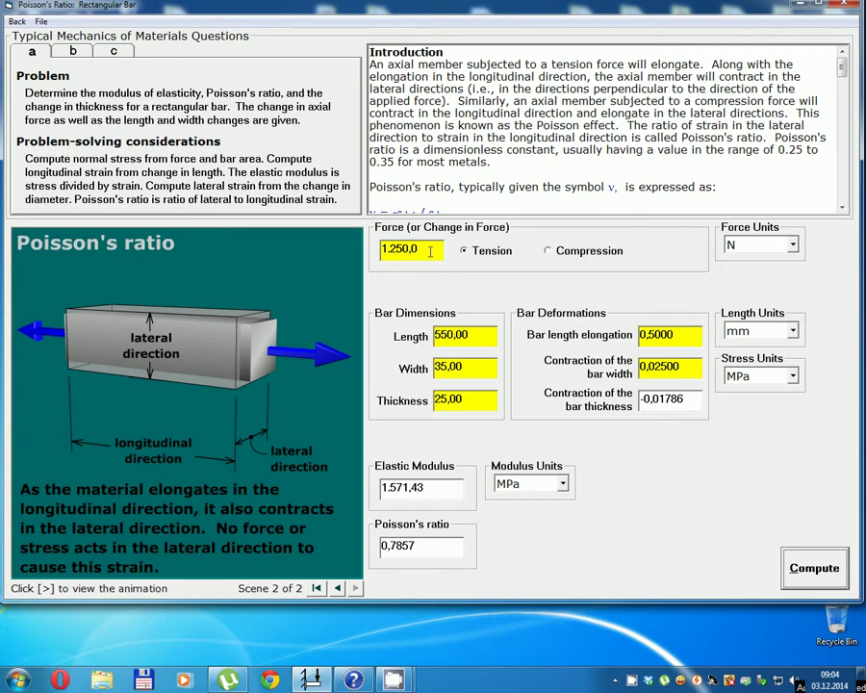
left_click(430, 251)
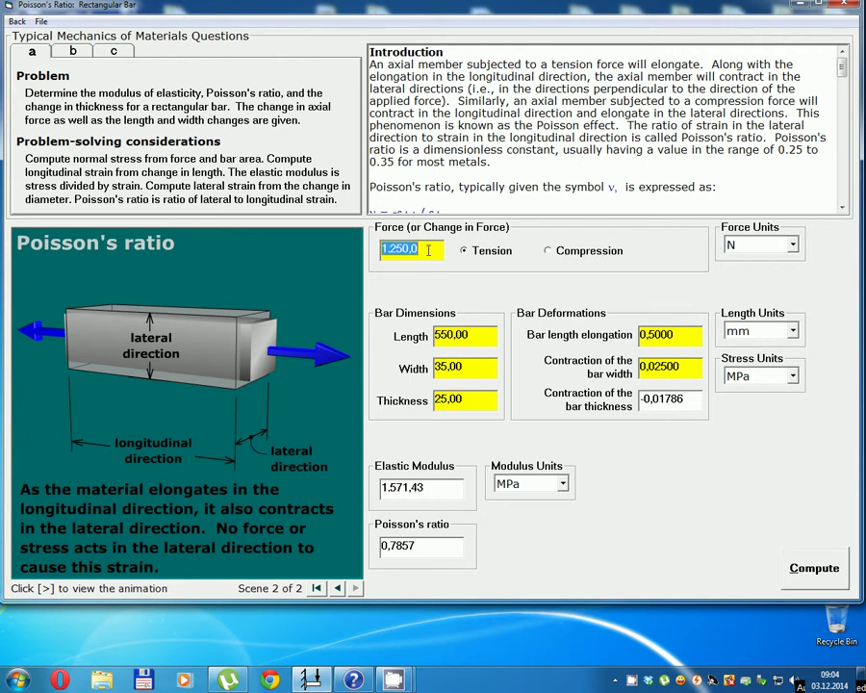
type("2500")
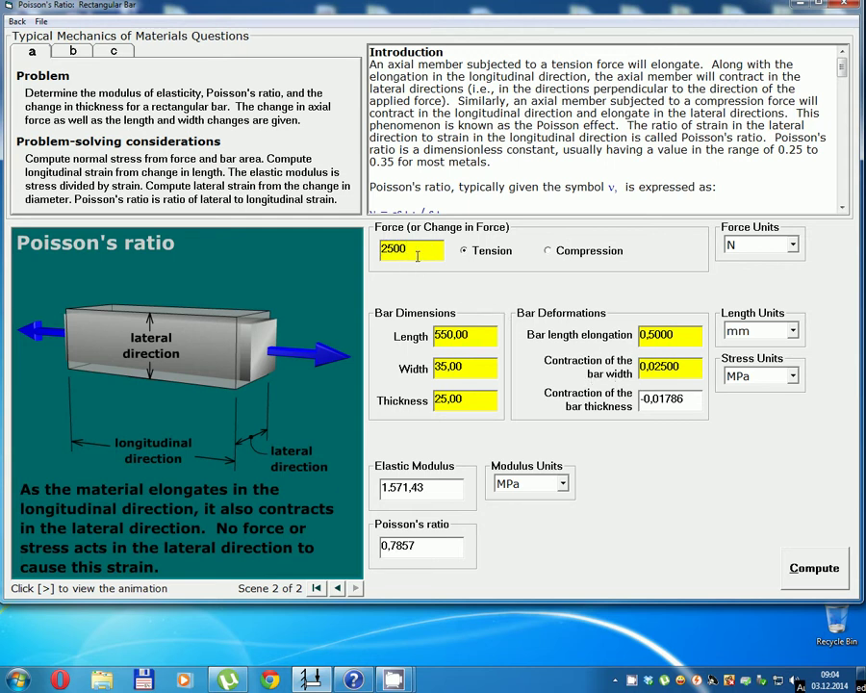
left_click(818, 572)
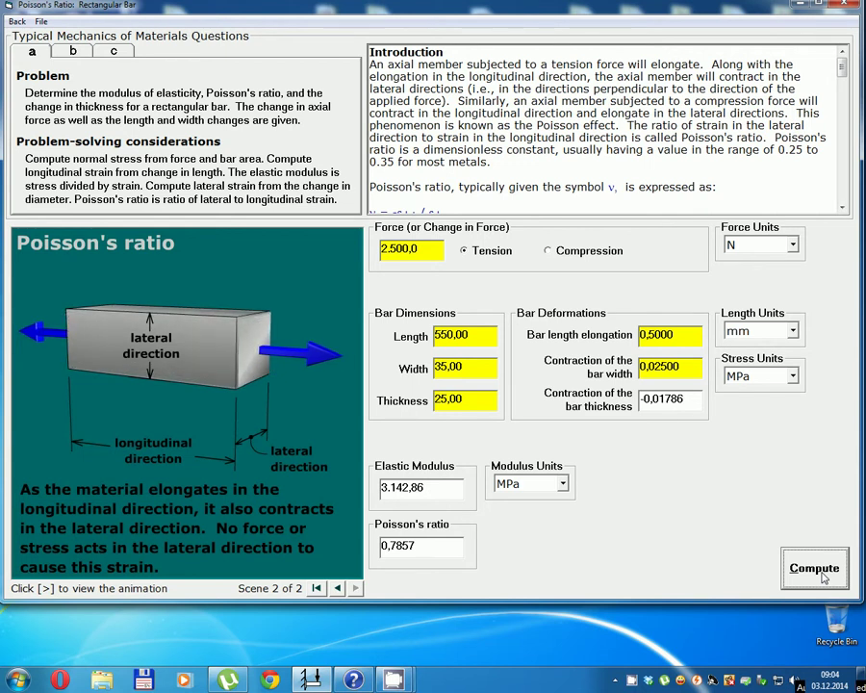
- Set the bar length to 1000 mm and recompute the tension case
double_click(472, 334)
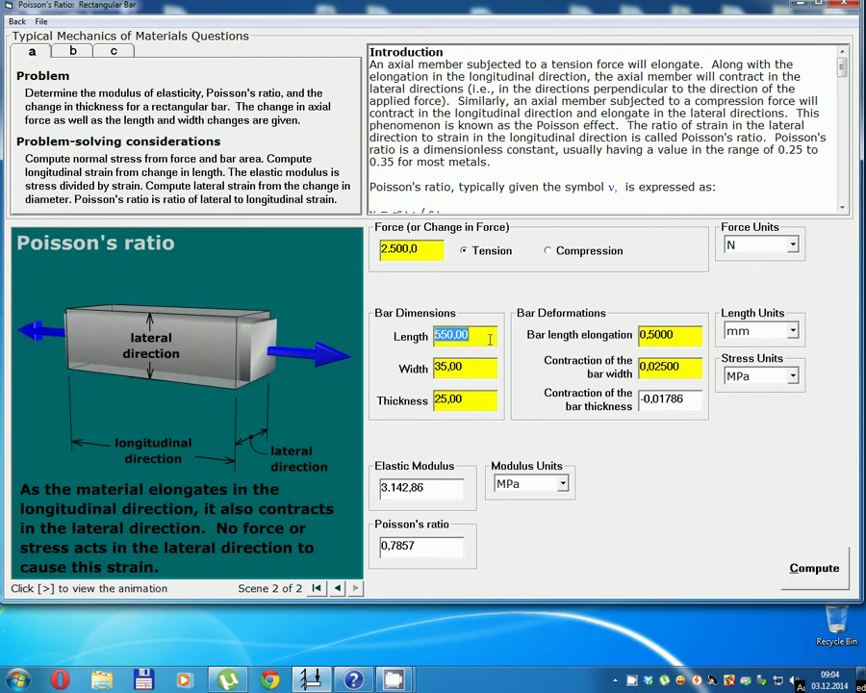
type("1000")
left_click(830, 568)
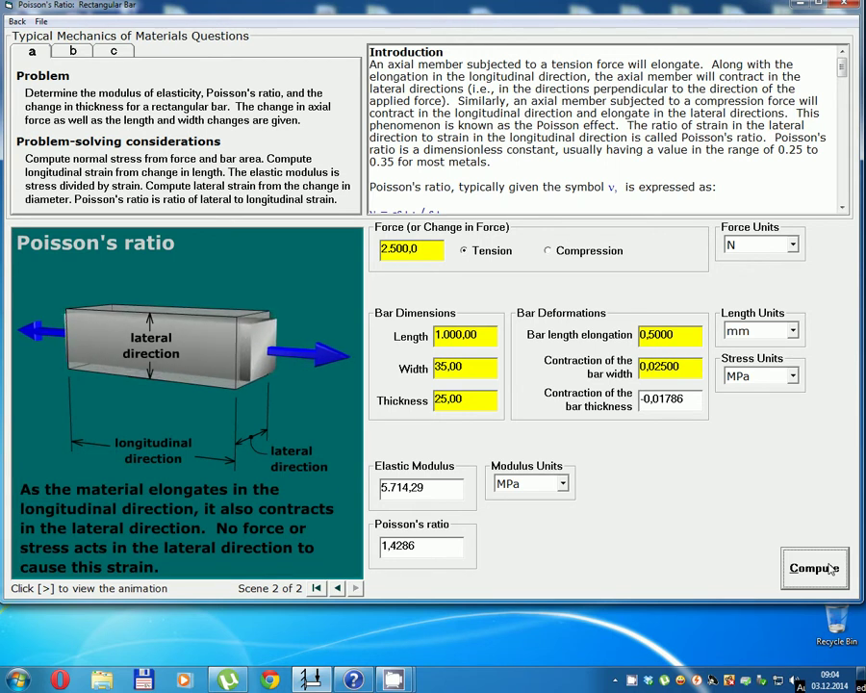
- Change the force to compression, recompute the results and replay the bar deformation animation
left_click(549, 251)
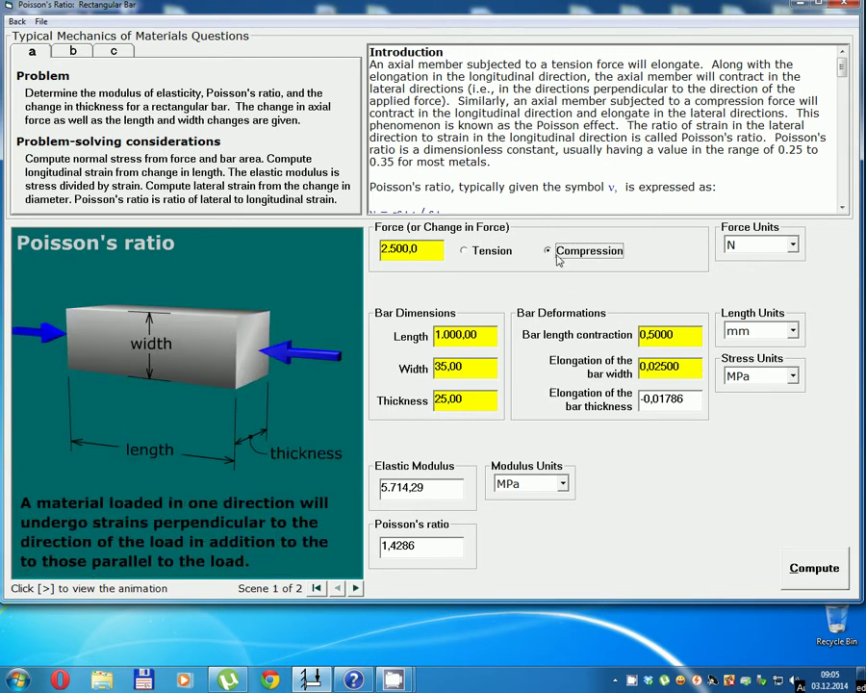
left_click(814, 570)
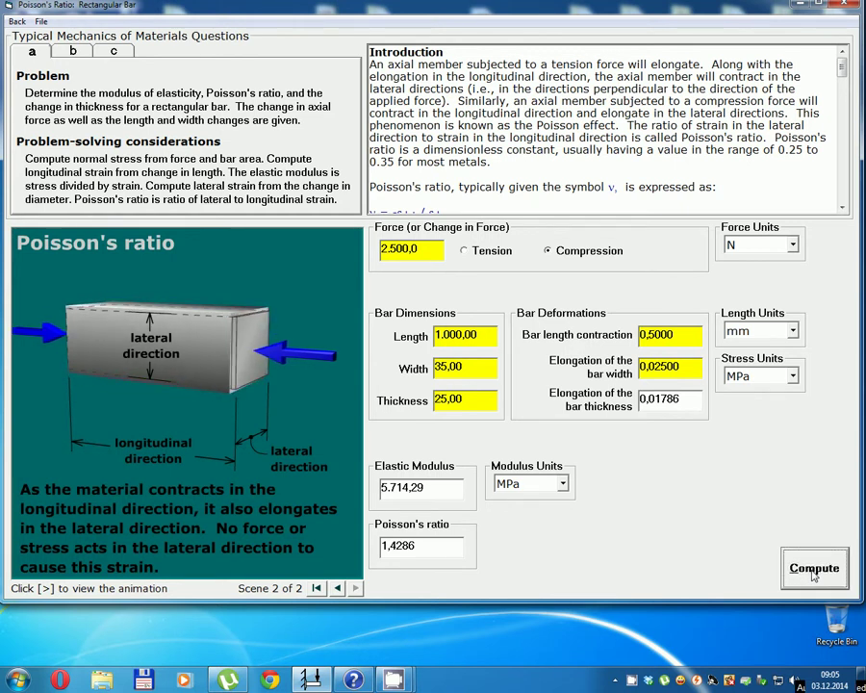
left_click(337, 589)
left_click(354, 588)
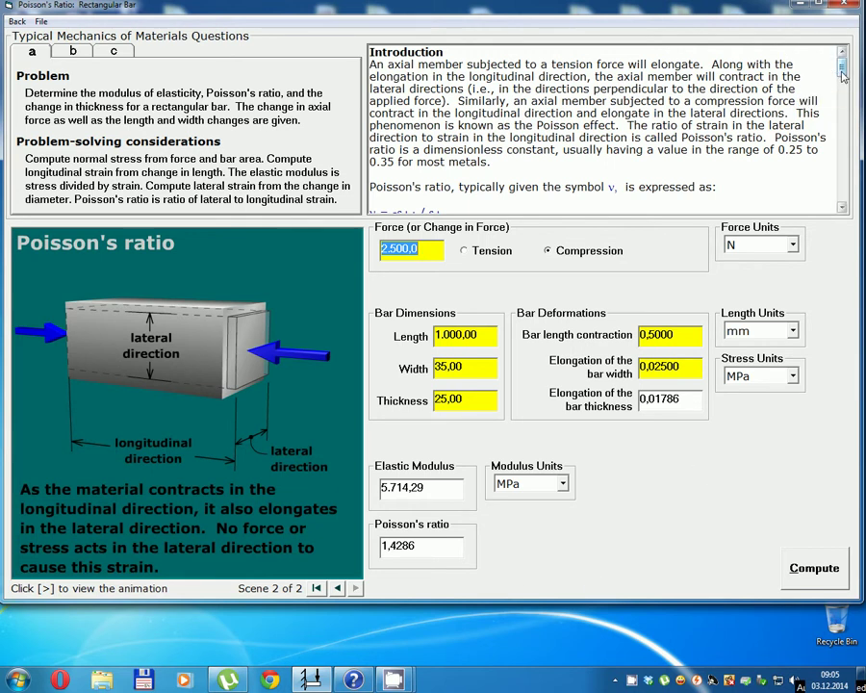
- Read through the Poisson's ratio explanation, from the introduction and calculation to the input and output summary
left_click_drag(842, 75, 842, 91)
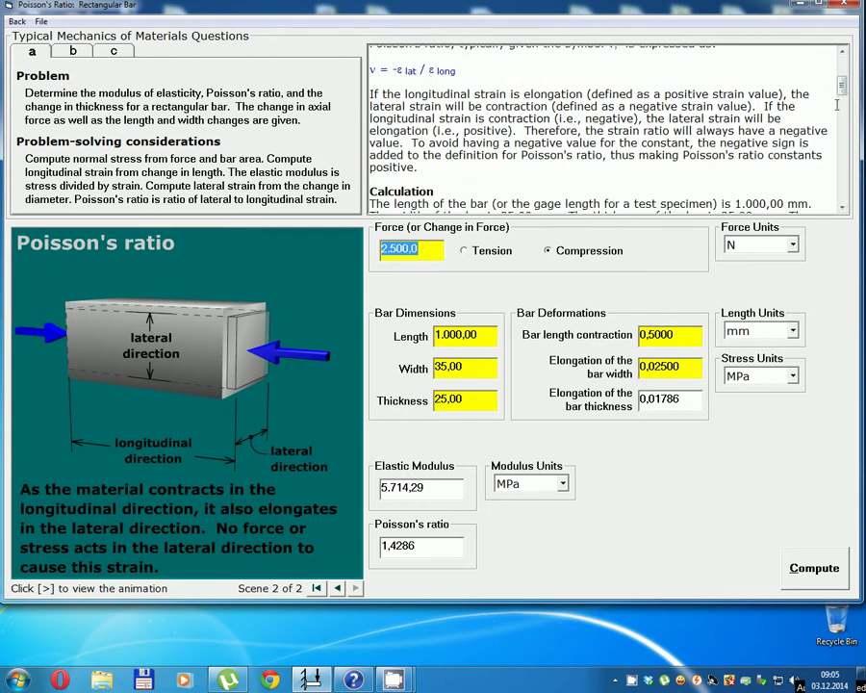
scroll(594, 70, "down", 4)
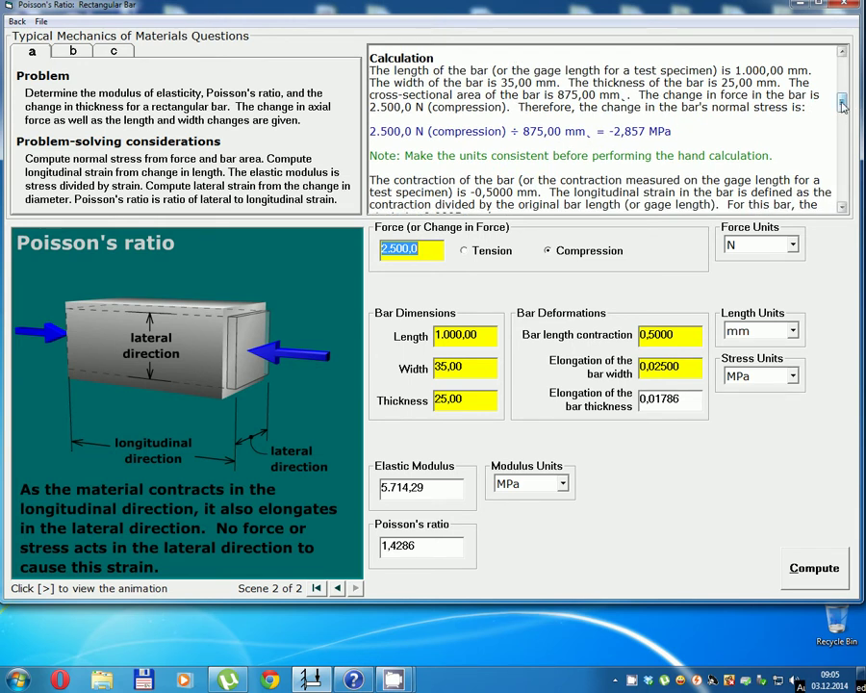
left_click_drag(842, 102, 850, 187)
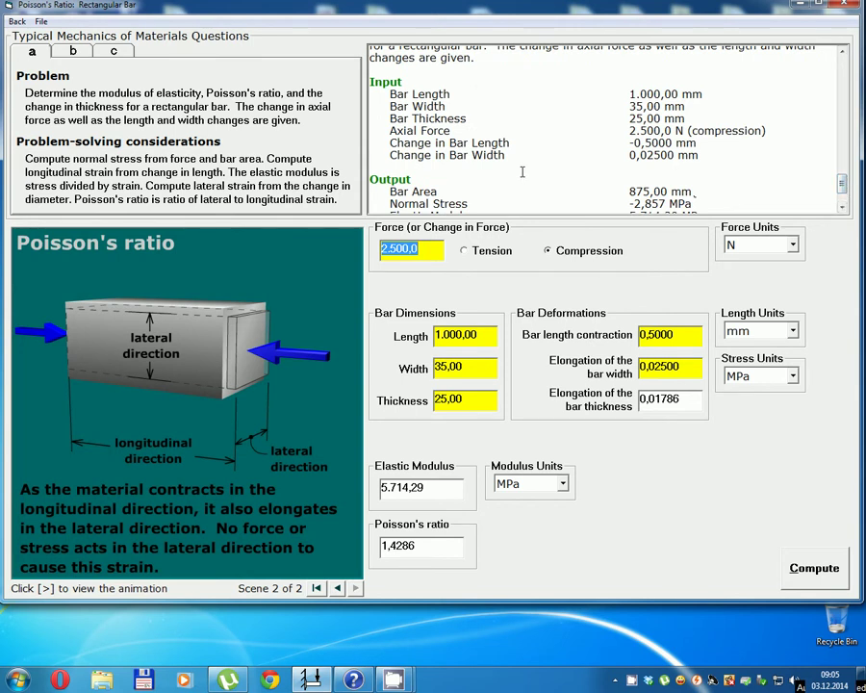
left_click_drag(842, 185, 845, 202)
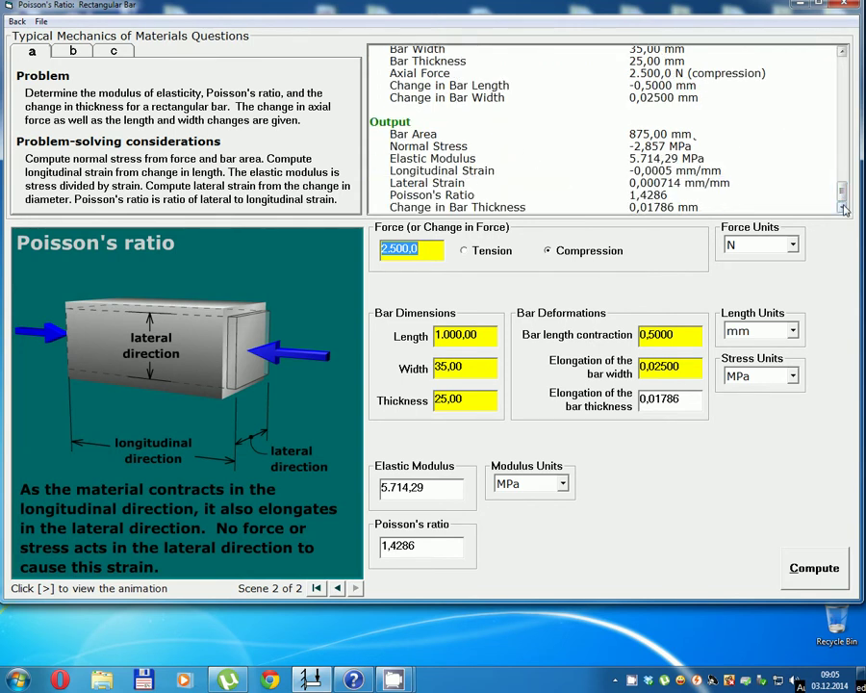
left_click_drag(843, 197, 842, 72)
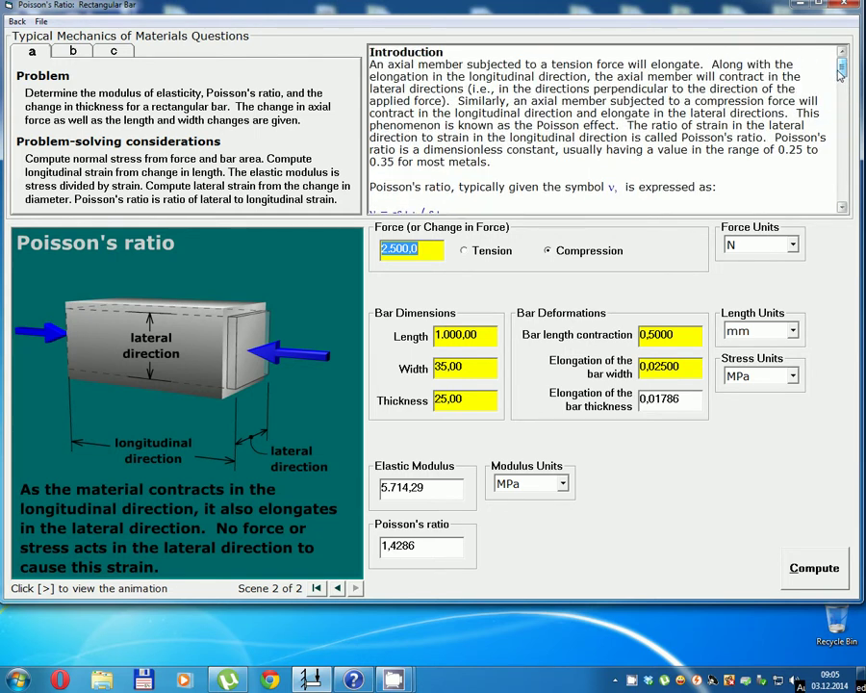
- Open question b, set the elastic modulus to 3245 MPa and compute Poisson's ratio
left_click(73, 52)
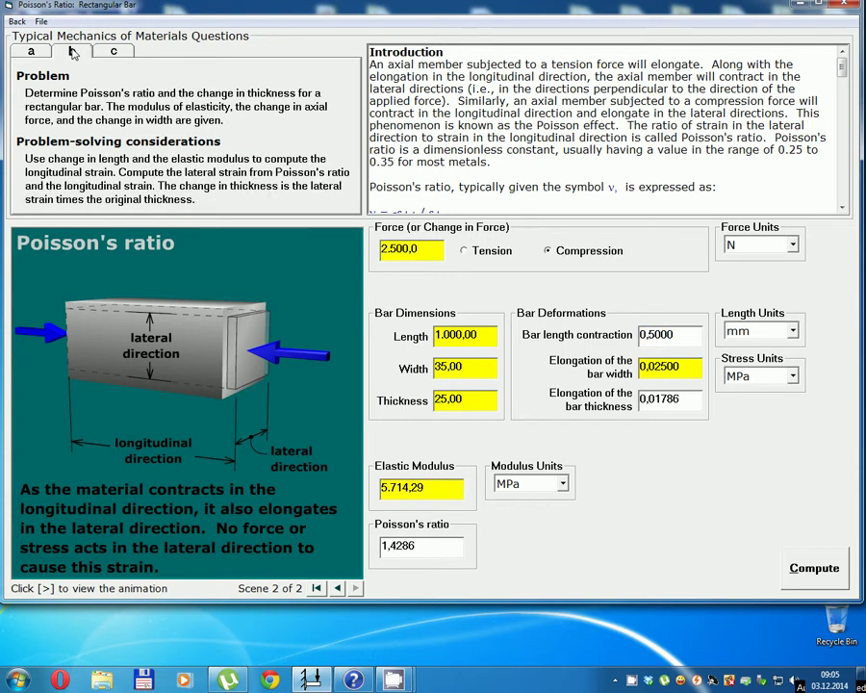
double_click(433, 489)
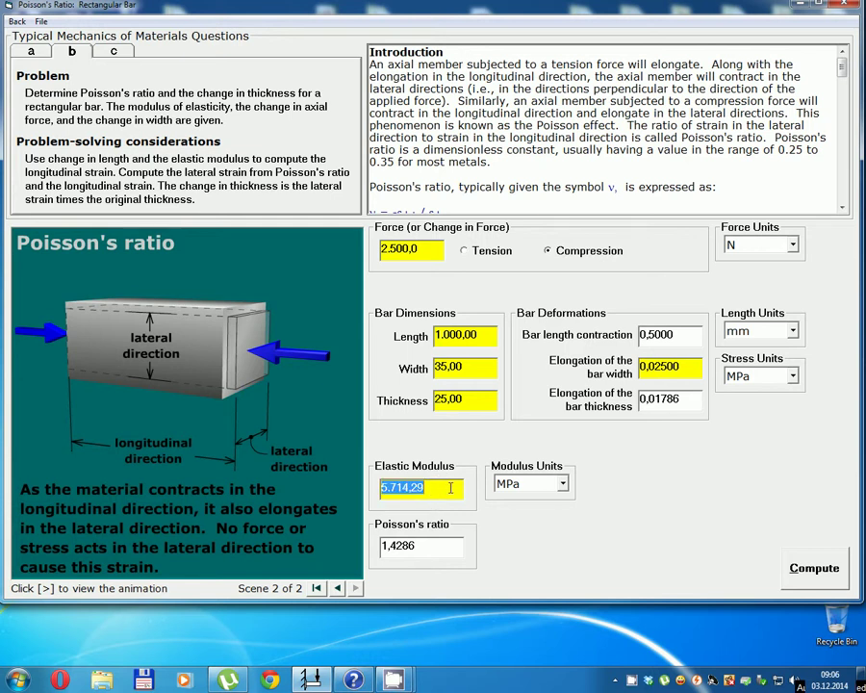
type("3")
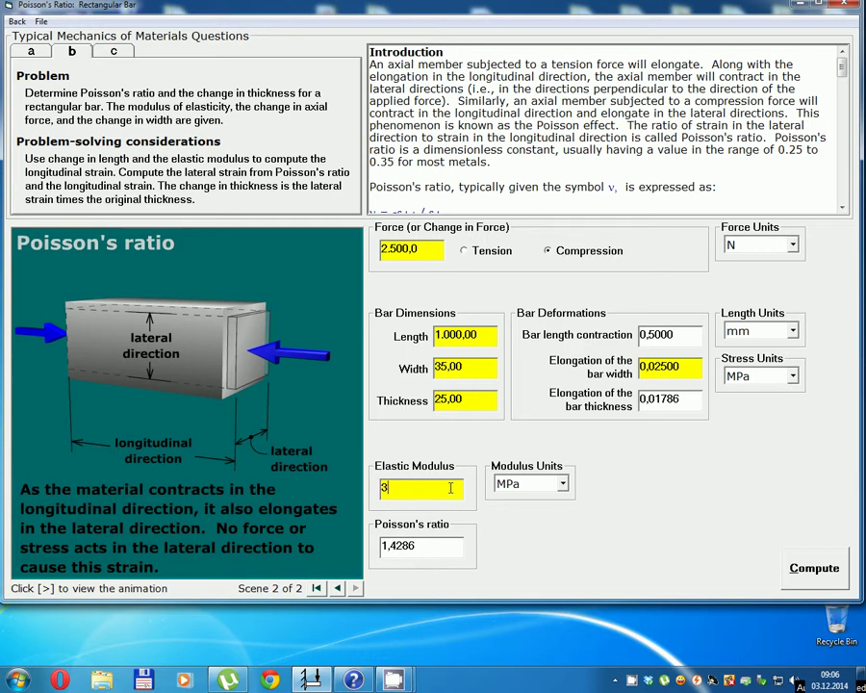
type("245")
left_click(824, 571)
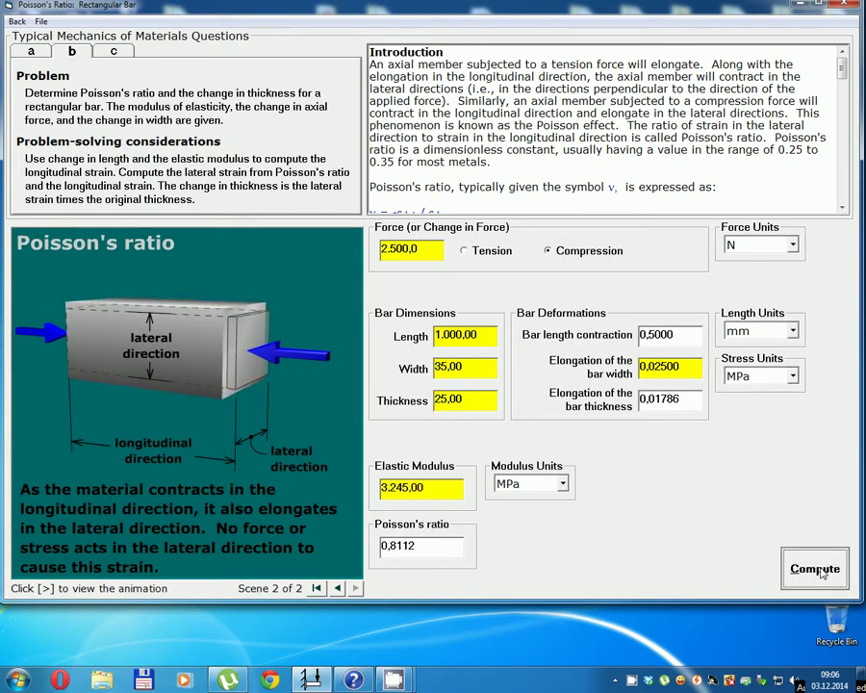
- Set the force to 3500 N and compute the results under compression and under tension
left_click(420, 250)
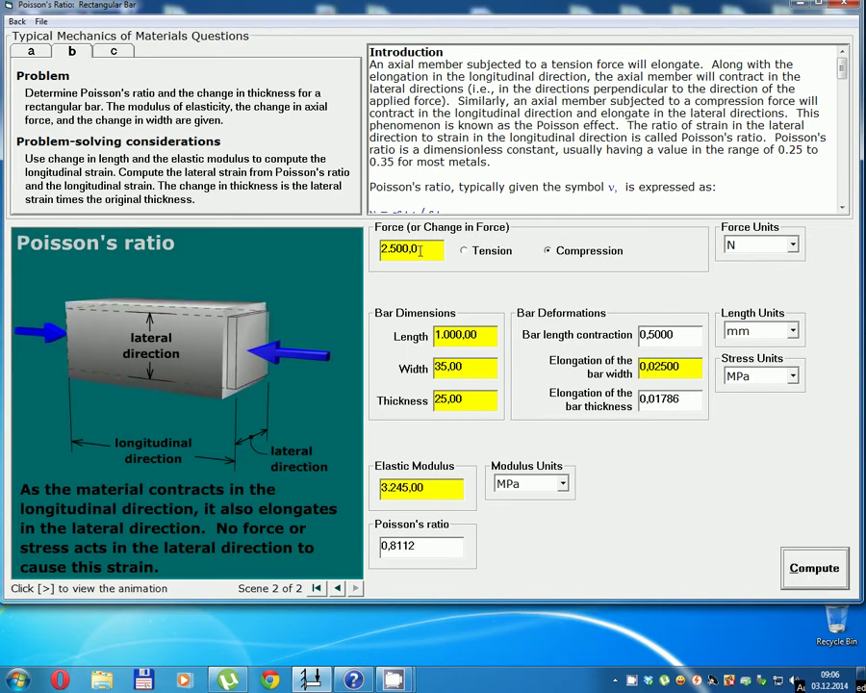
double_click(420, 250)
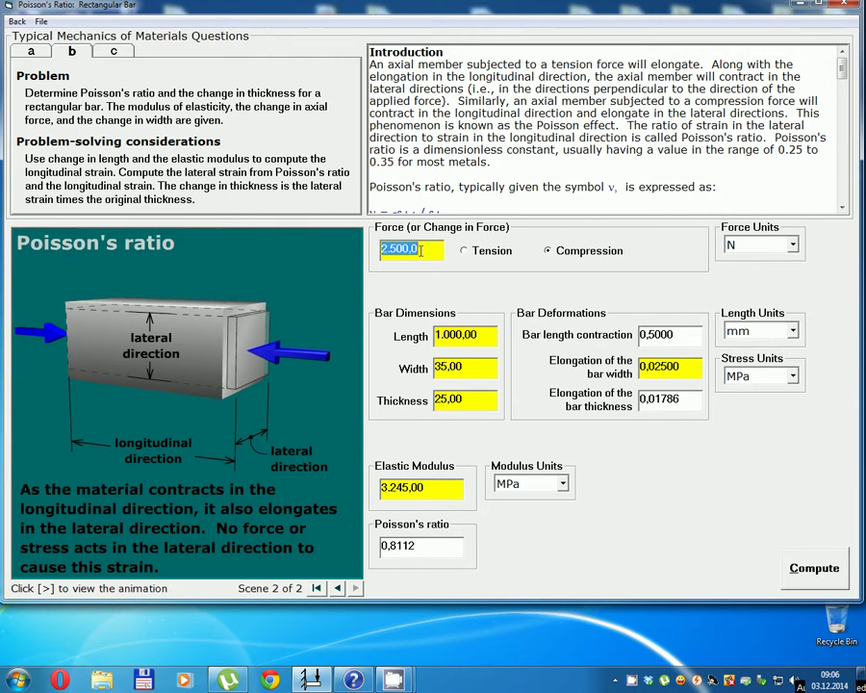
type("3500")
left_click(816, 569)
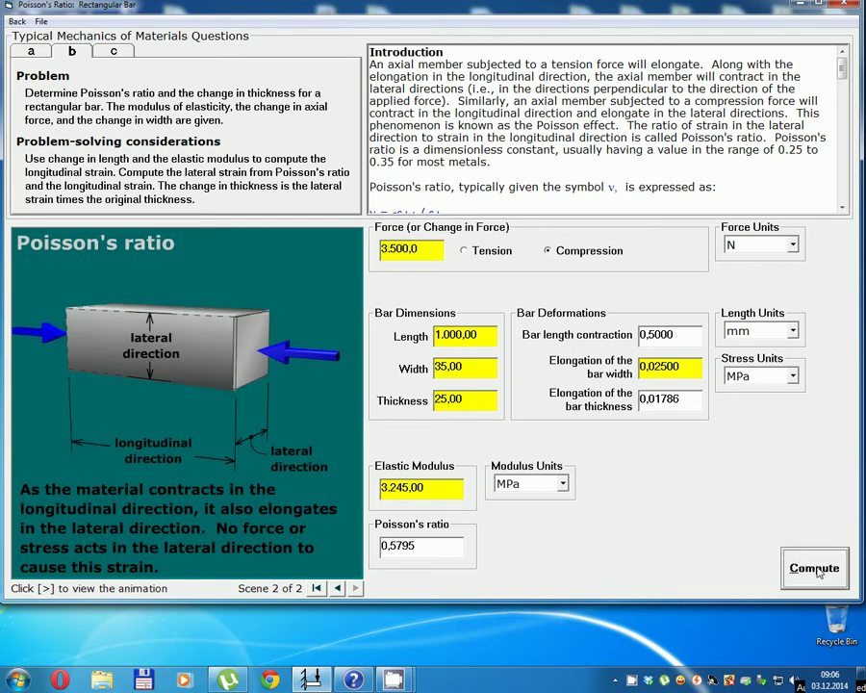
left_click(465, 251)
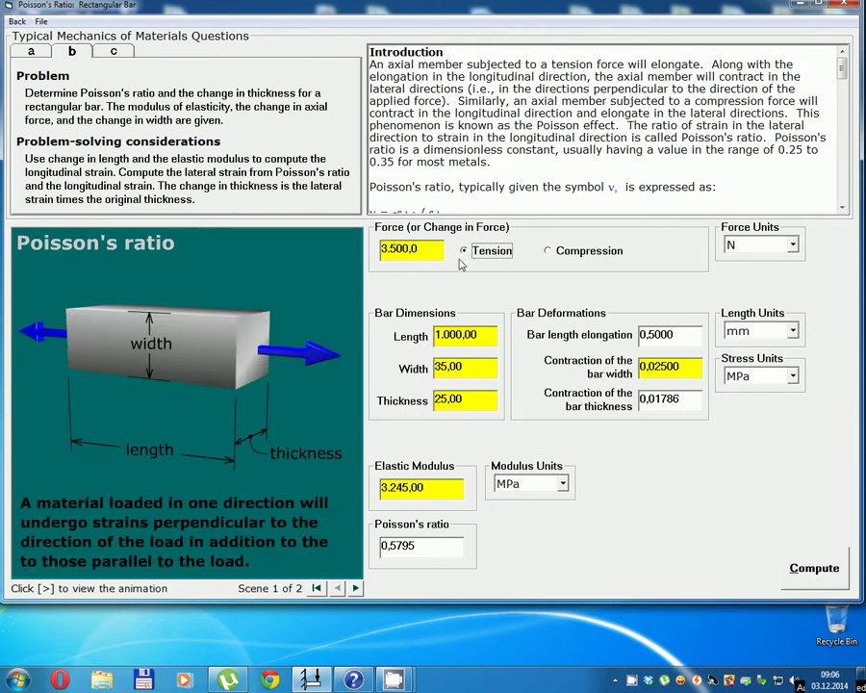
left_click(821, 581)
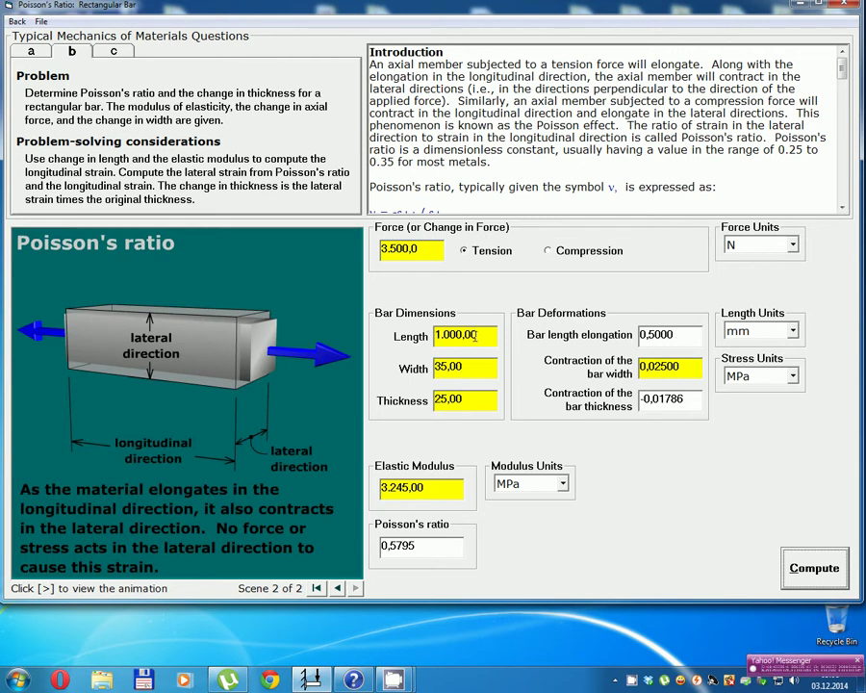
- Set the bar length to 359 mm and compute the results under tension and under compression
left_click_drag(436, 334, 489, 335)
type("35")
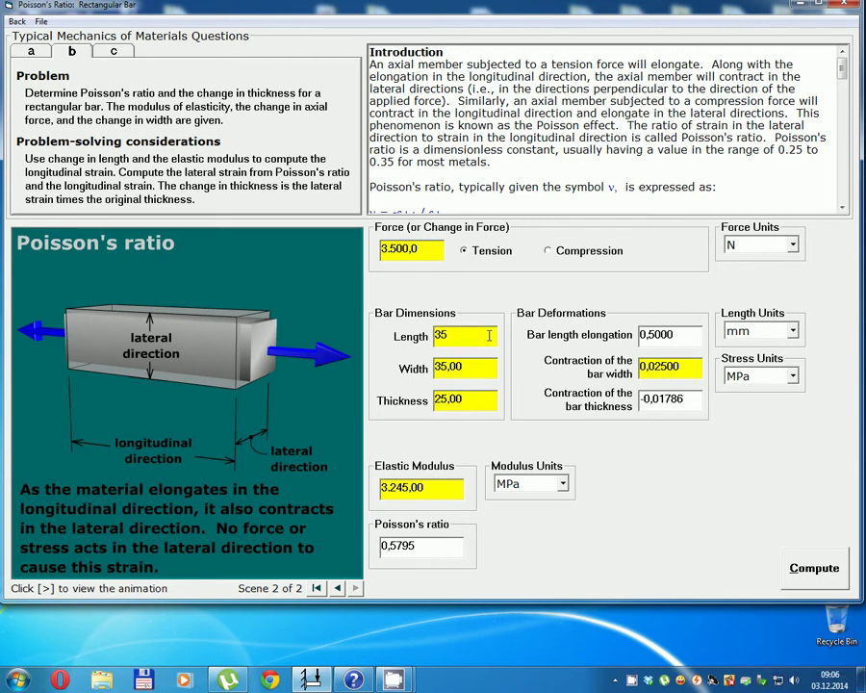
type("9")
left_click(810, 564)
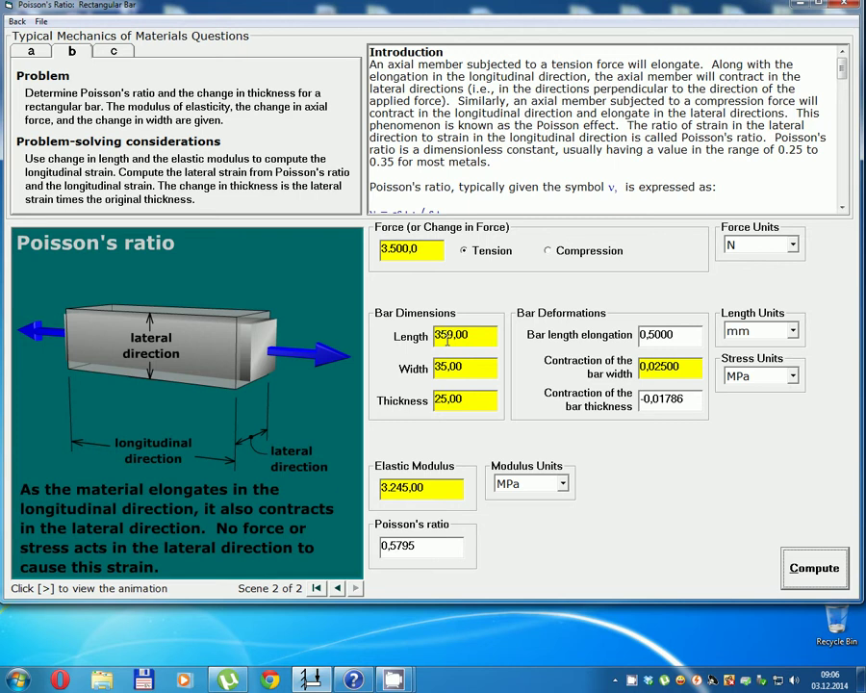
left_click(814, 570)
left_click(548, 250)
left_click(809, 570)
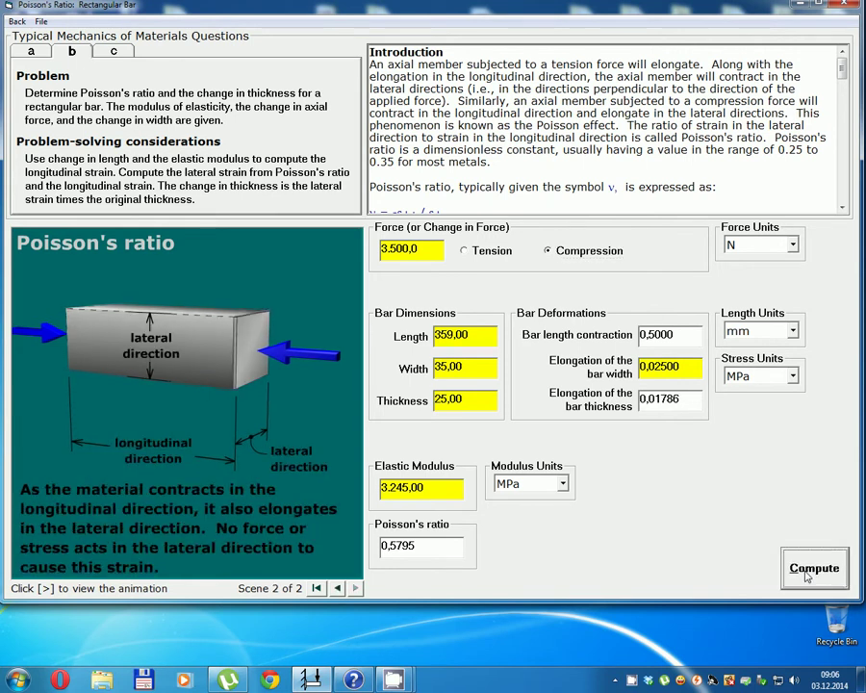